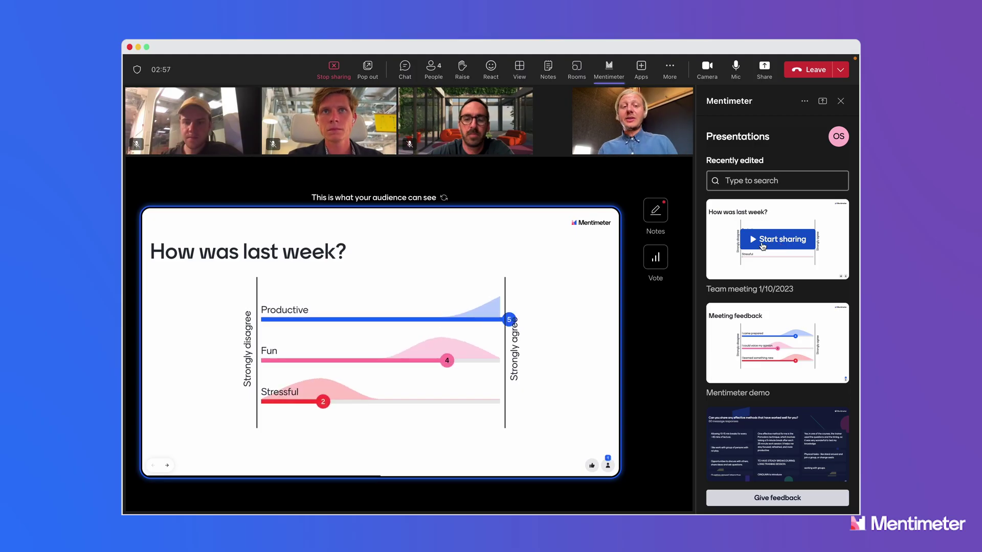
# Step: Glance at the speaker notes, then show the voting form beside the How was last week? poll
pyautogui.click(660, 218)
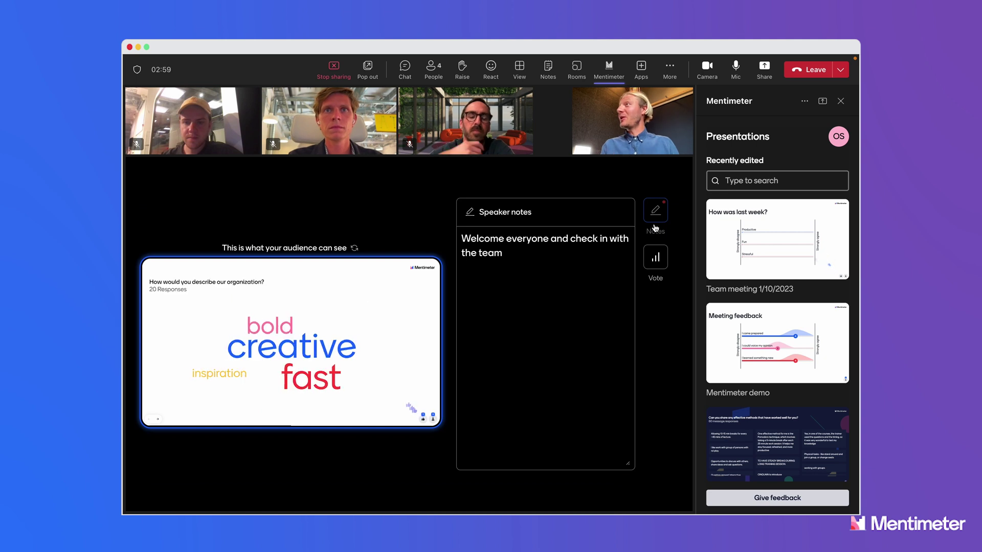
pyautogui.click(656, 219)
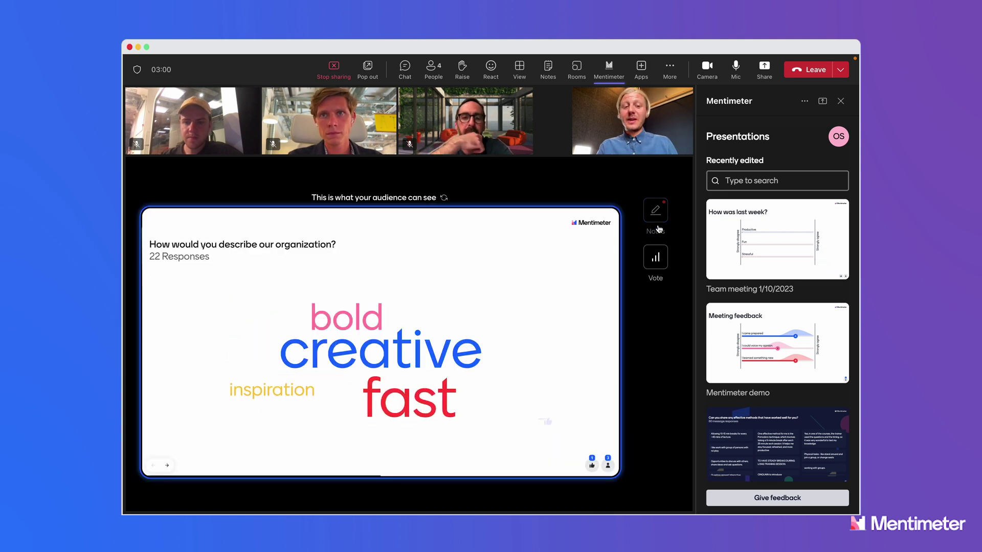
pyautogui.click(662, 262)
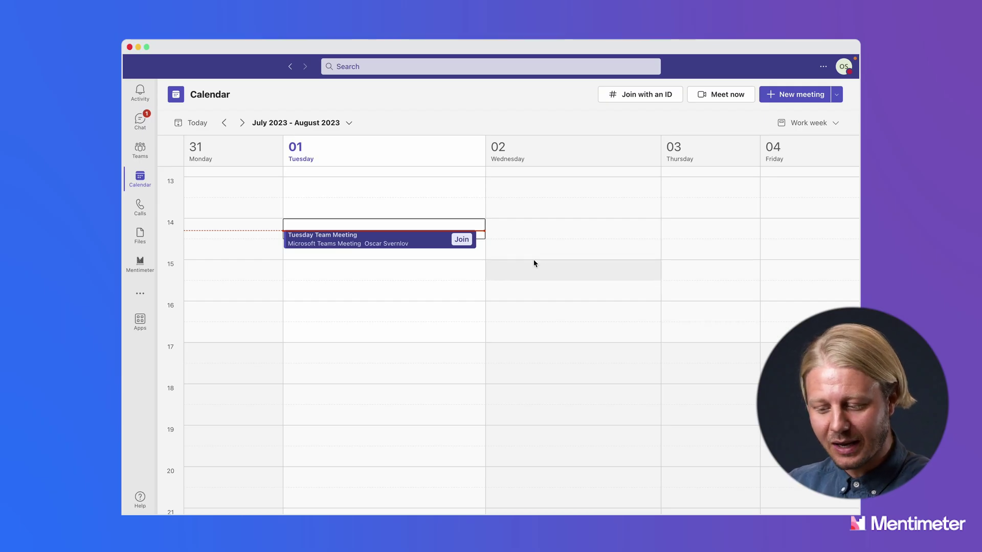
# Step: Join the Tuesday Team Meeting from its calendar entry
pyautogui.click(467, 241)
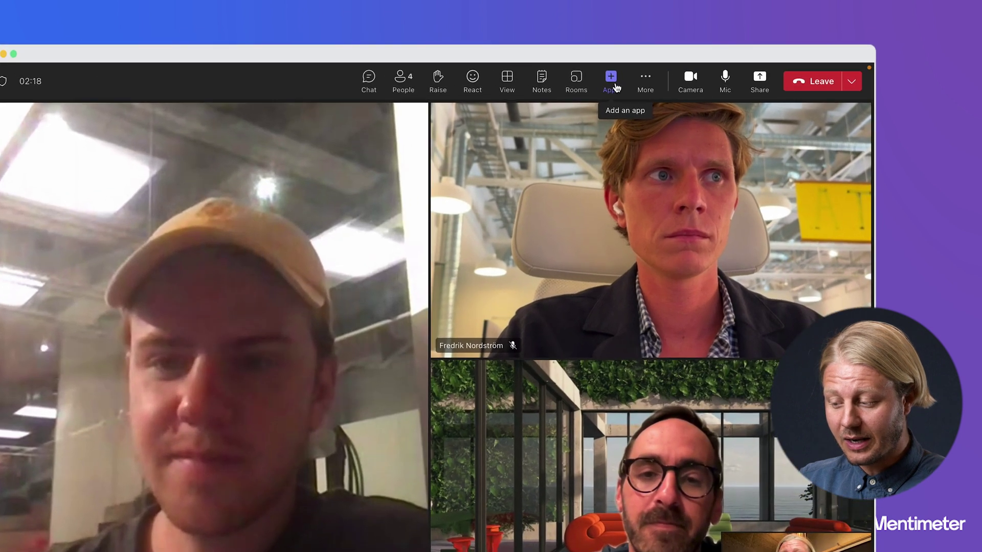
# Step: Launch the Mentimeter app from the meeting's Apps menu
pyautogui.click(612, 83)
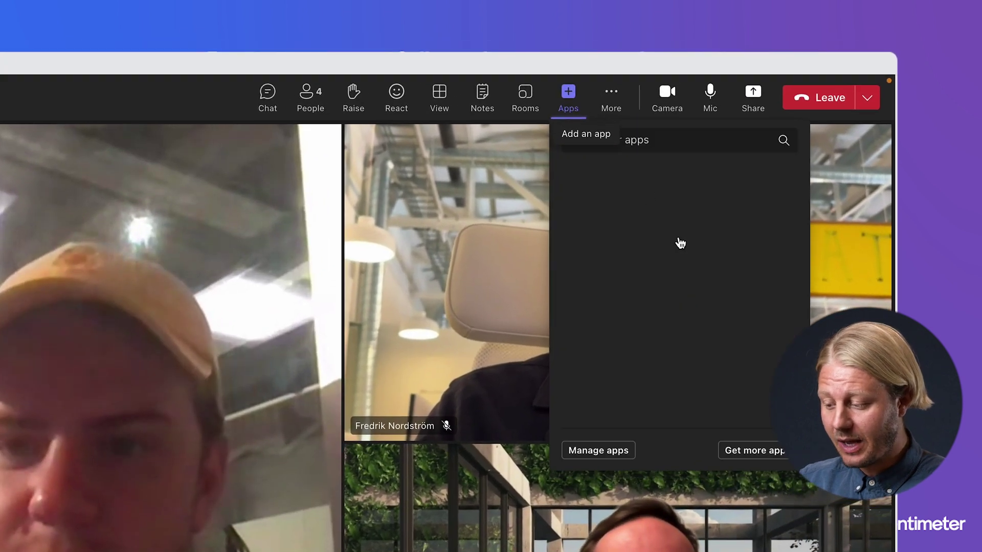
pyautogui.click(613, 201)
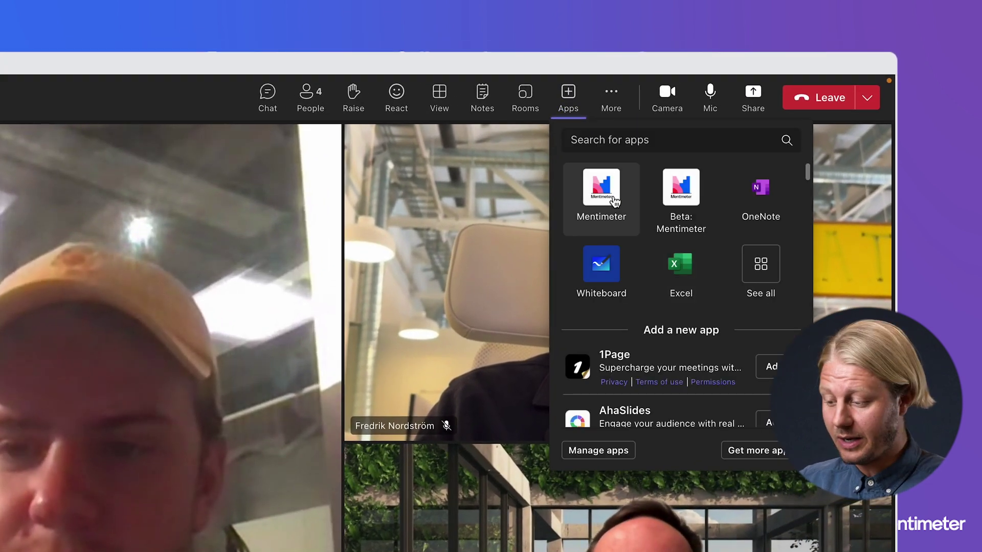
pyautogui.click(614, 201)
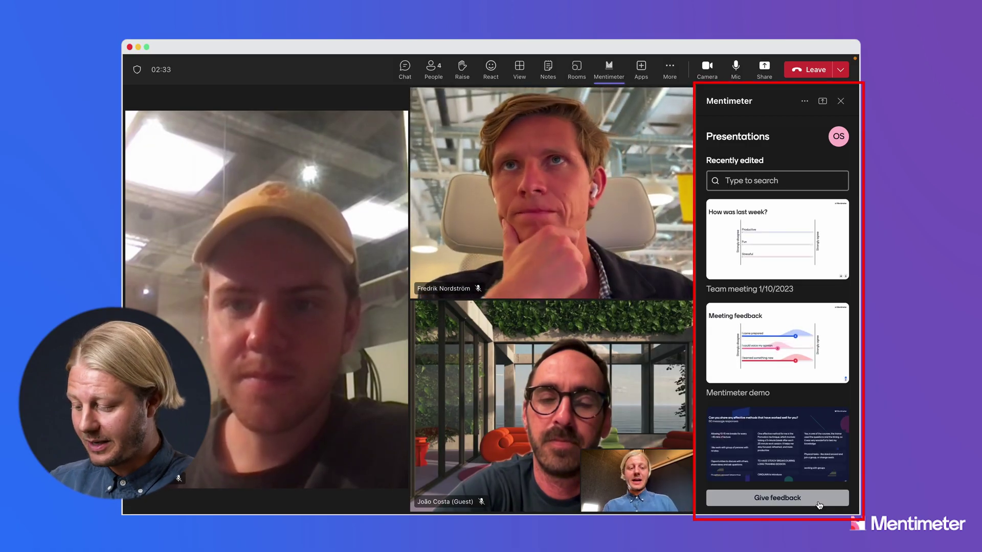
pyautogui.scroll(-1, 821, 447)
pyautogui.scroll(-3, 820, 447)
pyautogui.scroll(-2, 822, 447)
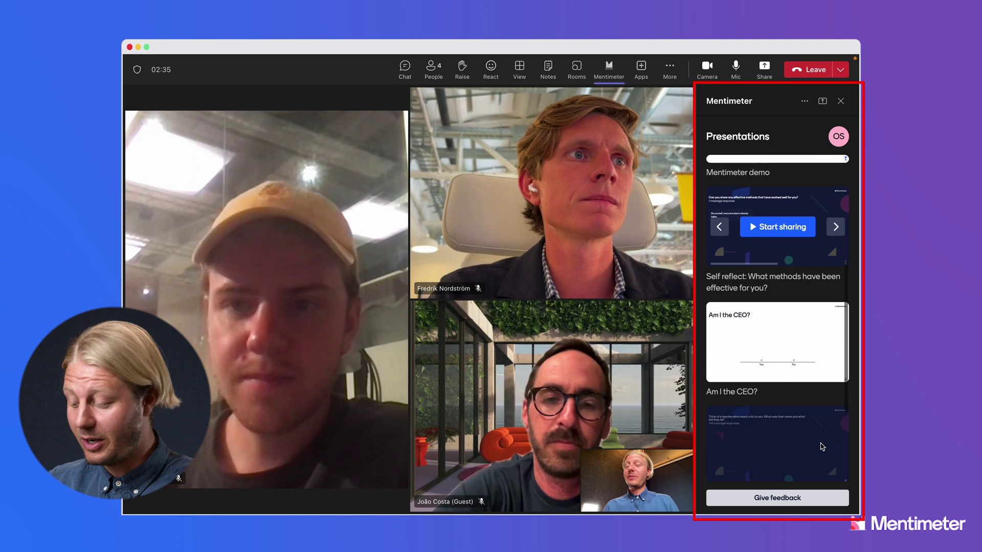
pyautogui.scroll(-3, 821, 447)
pyautogui.scroll(4, 822, 447)
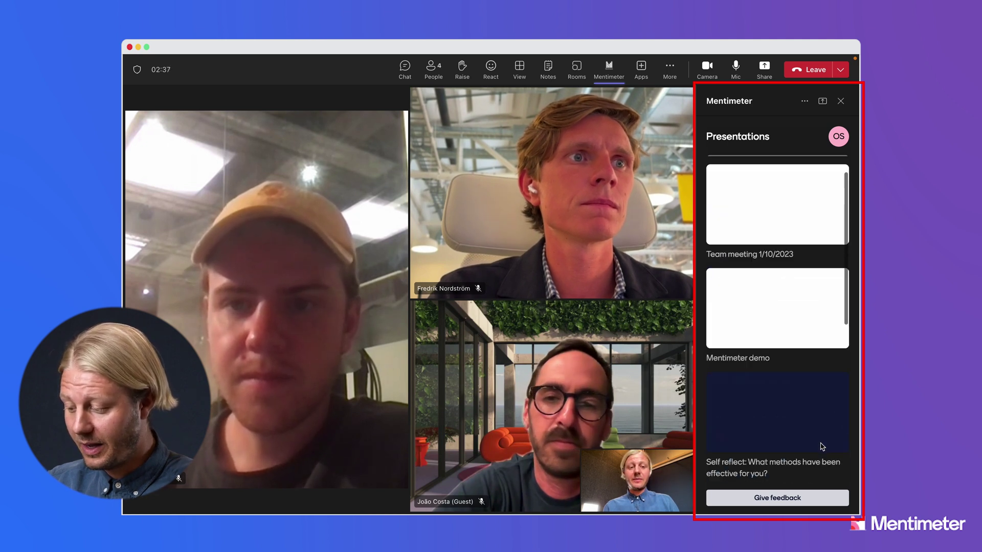
pyautogui.scroll(1, 821, 448)
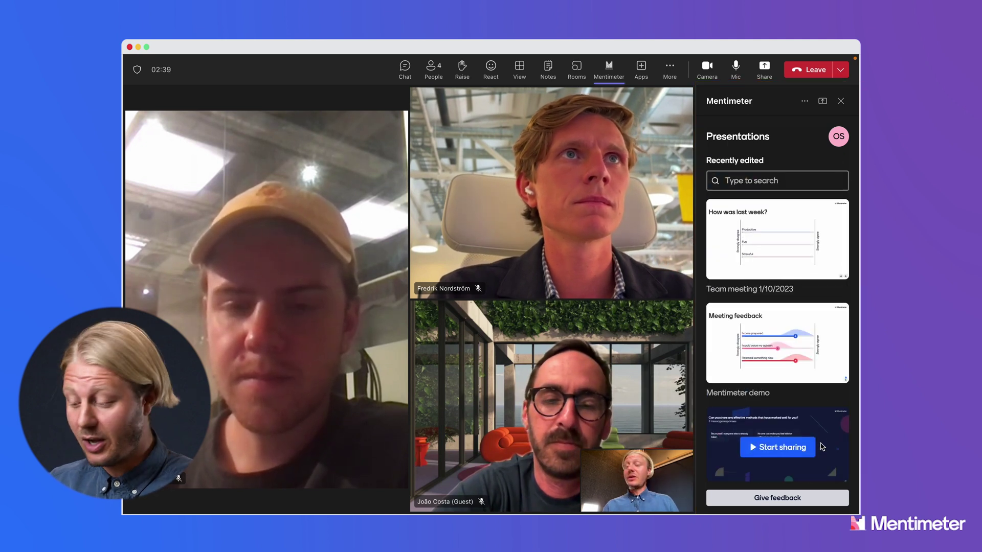
pyautogui.moveTo(777, 230)
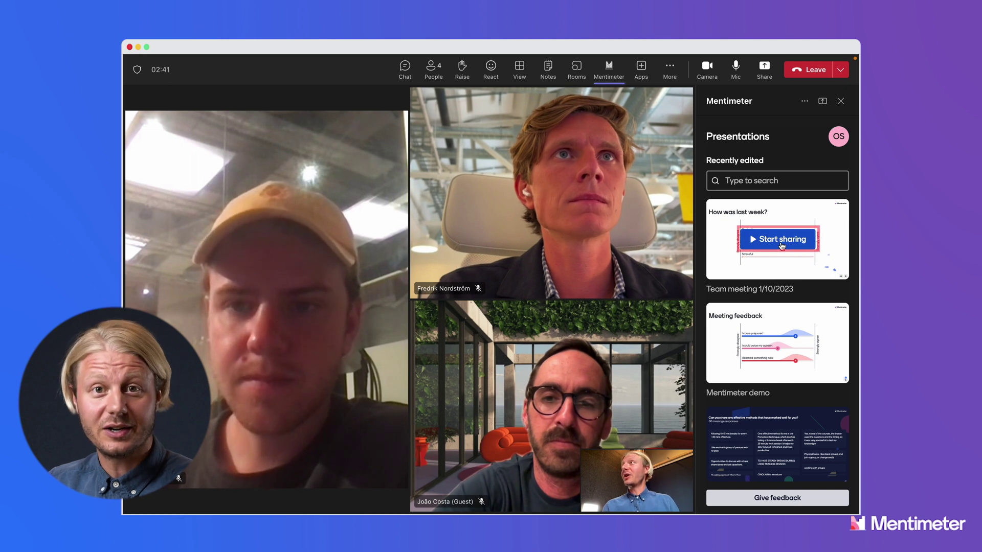
# Step: Start sharing the How was last week? presentation with the meeting
pyautogui.click(782, 244)
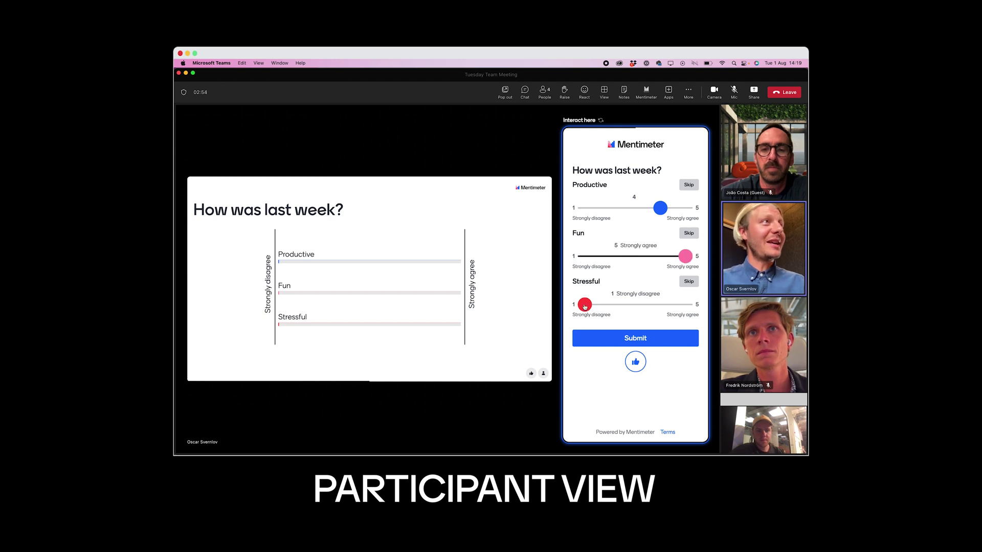
# Step: As a participant, set the Stressful rating slider and submit the ratings
pyautogui.moveTo(585, 305); pyautogui.dragTo(609, 304)
pyautogui.click(635, 339)
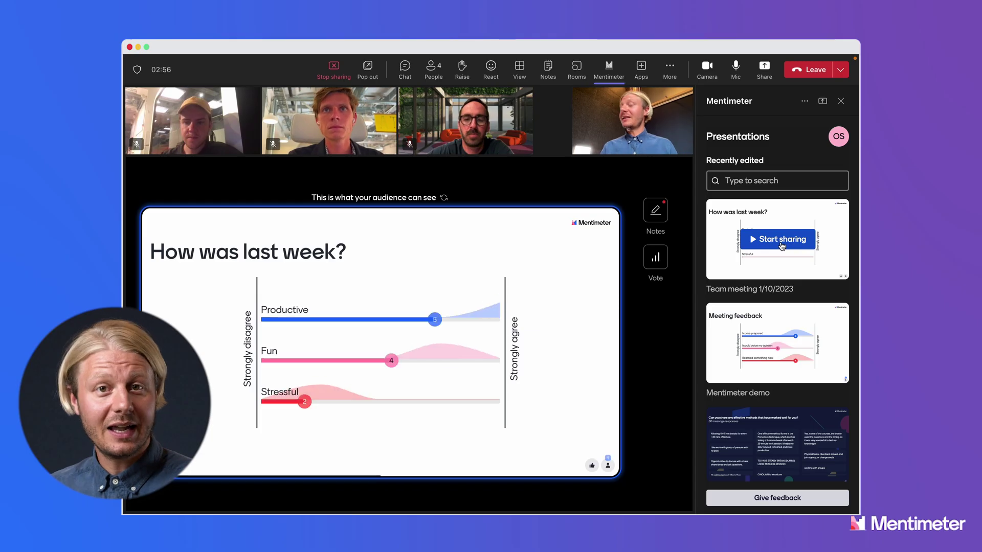
# Step: As presenter, check the speaker notes and bring up the voting form again
pyautogui.click(657, 212)
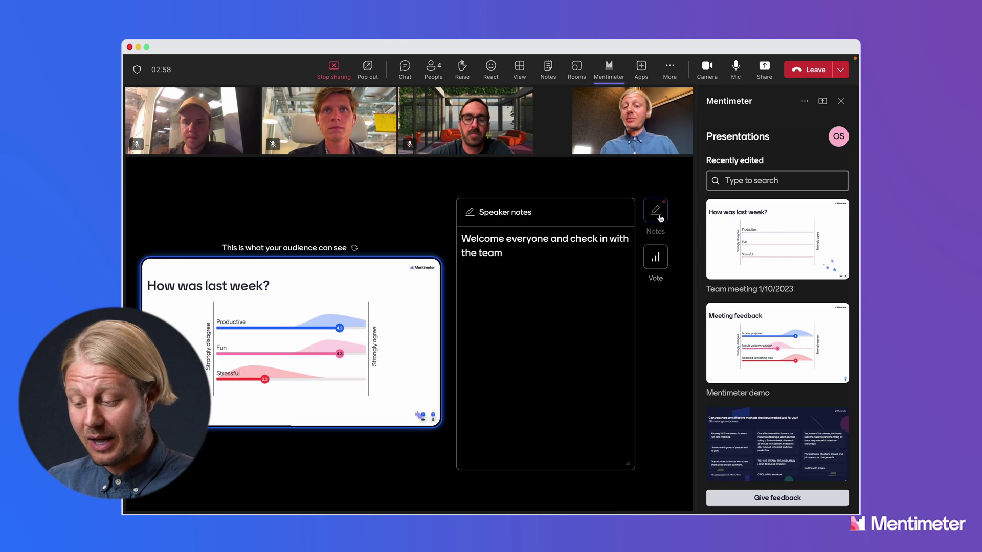
pyautogui.click(657, 222)
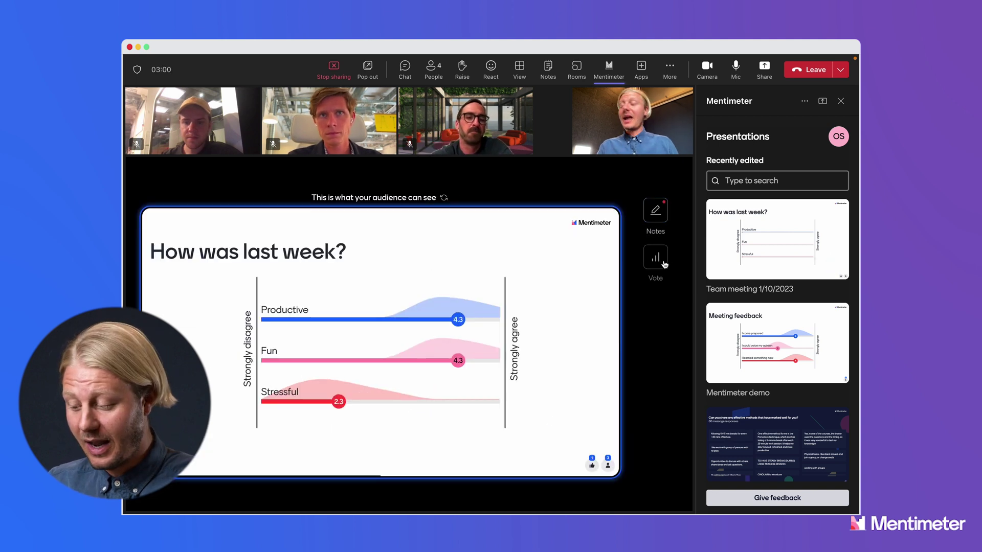
pyautogui.click(661, 262)
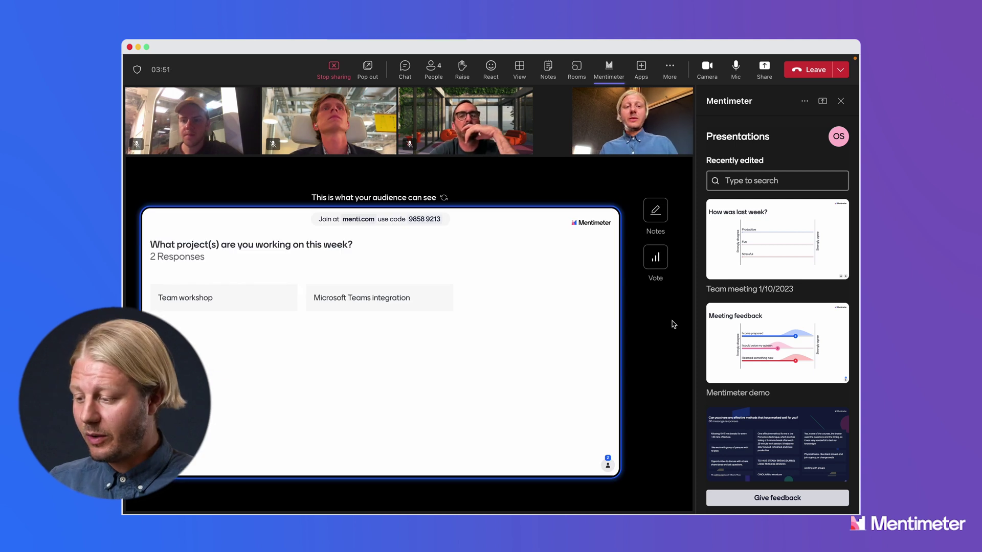
# Step: Leave the Tuesday Team Meeting
pyautogui.click(807, 77)
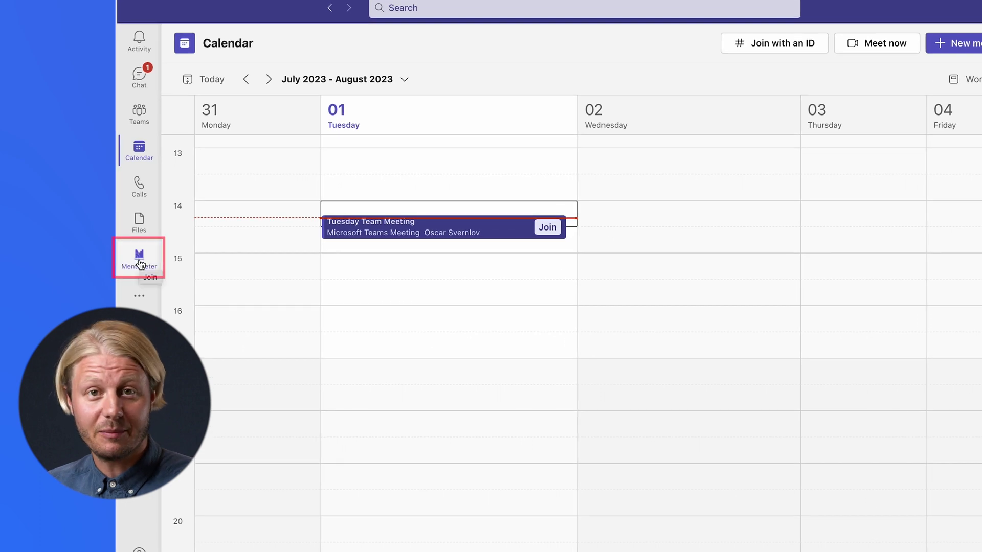
# Step: Open Mentimeter, edit the Team meeting 1/10/2023 presentation, and return to Home
pyautogui.click(140, 264)
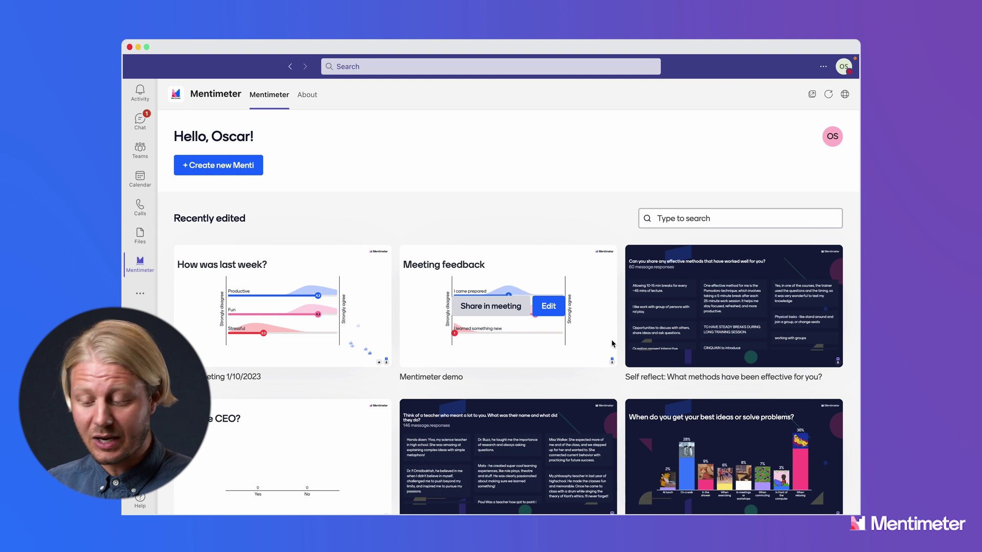
pyautogui.scroll(-1, 612, 344)
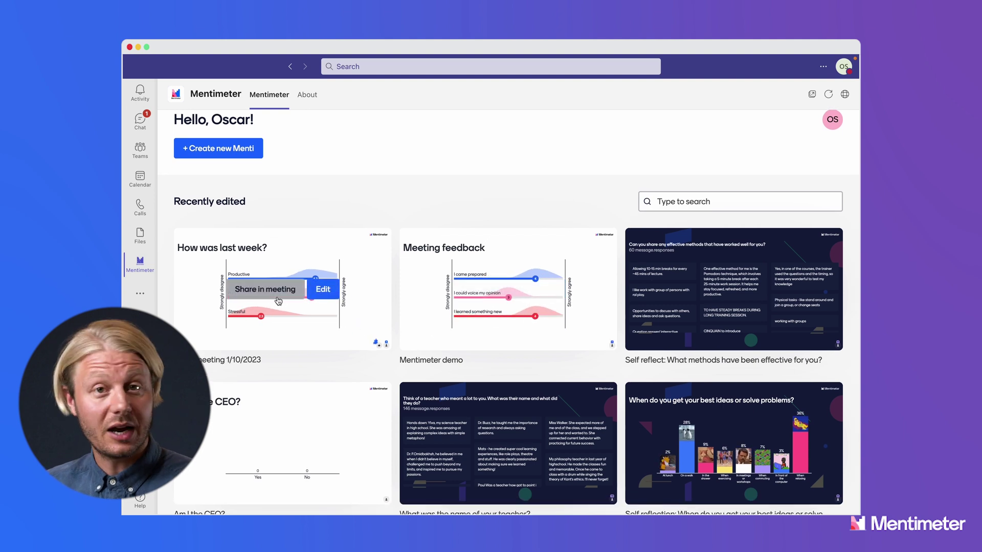
pyautogui.click(333, 289)
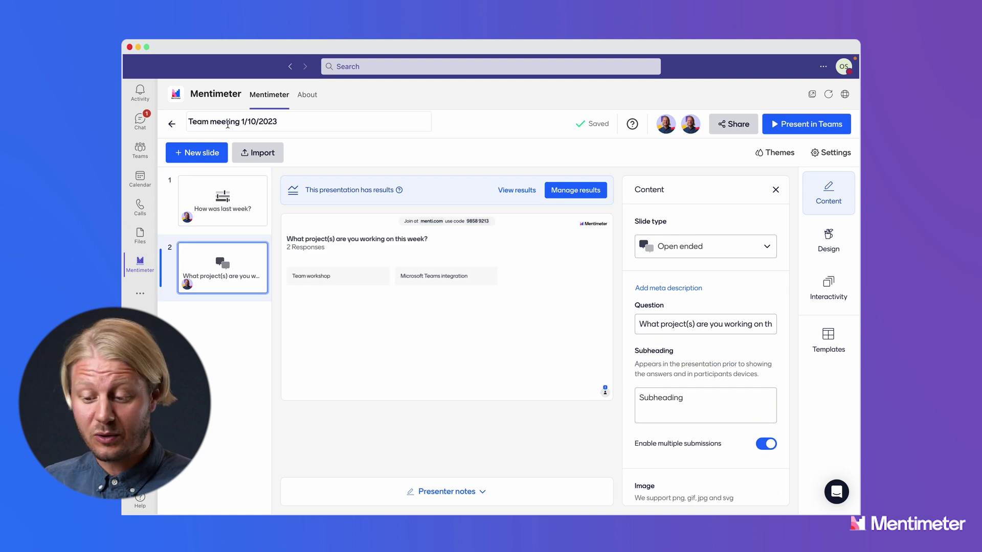
pyautogui.click(172, 126)
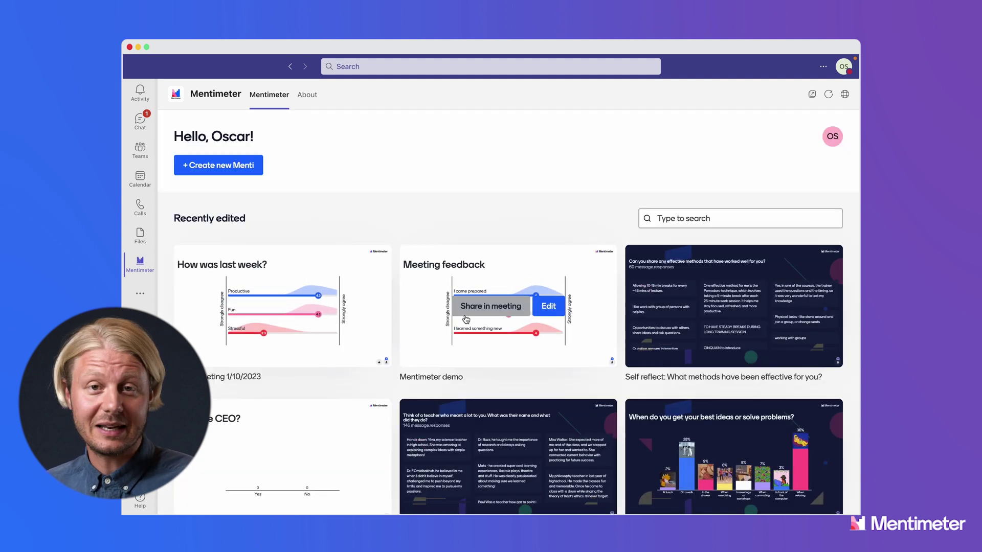